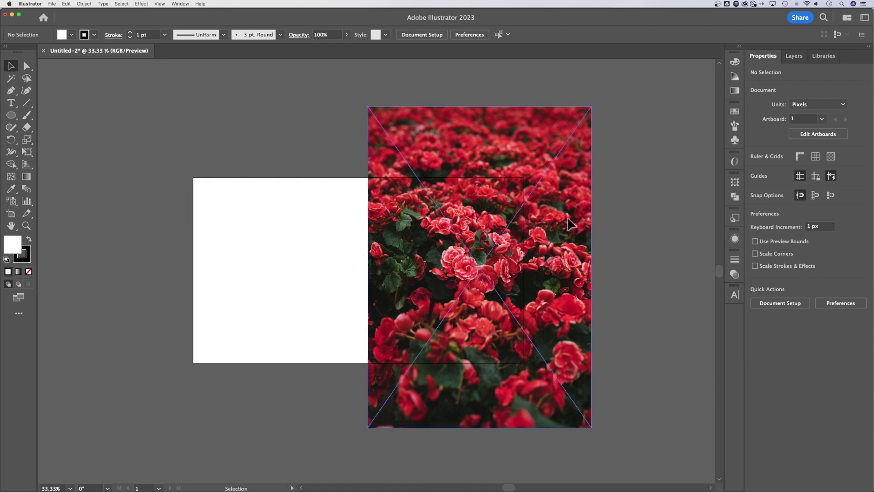
Step: Move the flower photo down slightly, then shrink it from the corner into a 1739 × 147 strip
drag(567, 218, 544, 255)
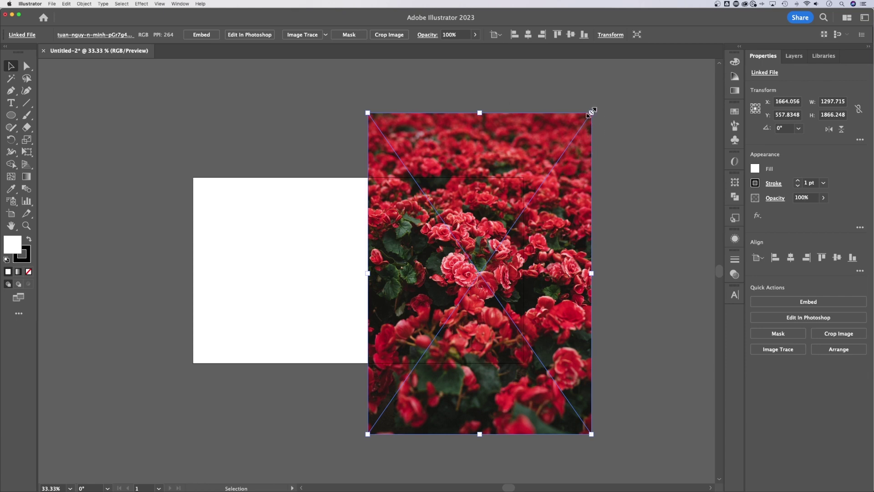
drag(591, 112, 670, 408)
Step: Undo the distorted resize and scale the photo proportionally to about 464.8 × 668.43 px
key(a)
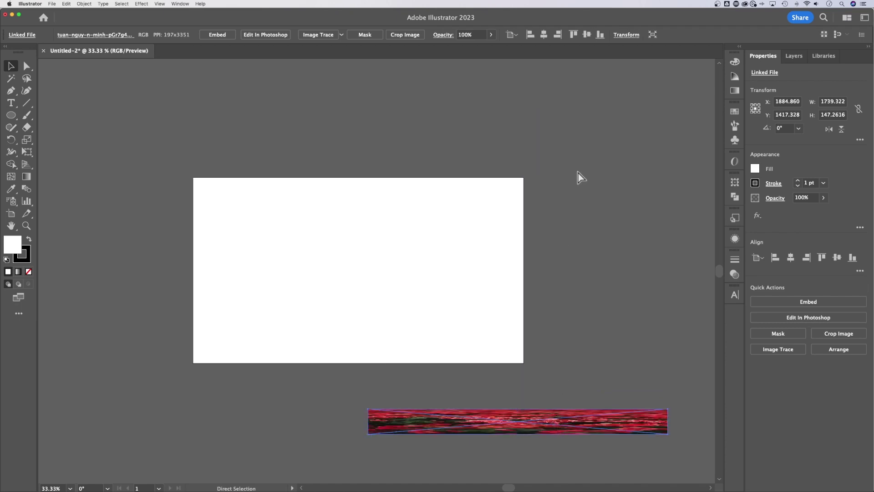
key(v)
key(ctrl+z)
drag(592, 114, 630, 323)
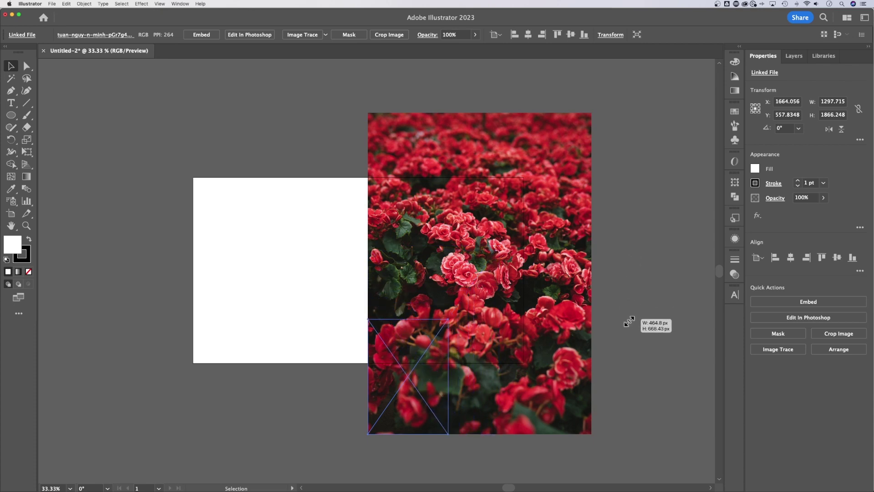
drag(629, 321, 629, 322)
Step: Move the resized photo onto the artboard's right side and zoom in
drag(427, 373, 477, 262)
key(super+equal)
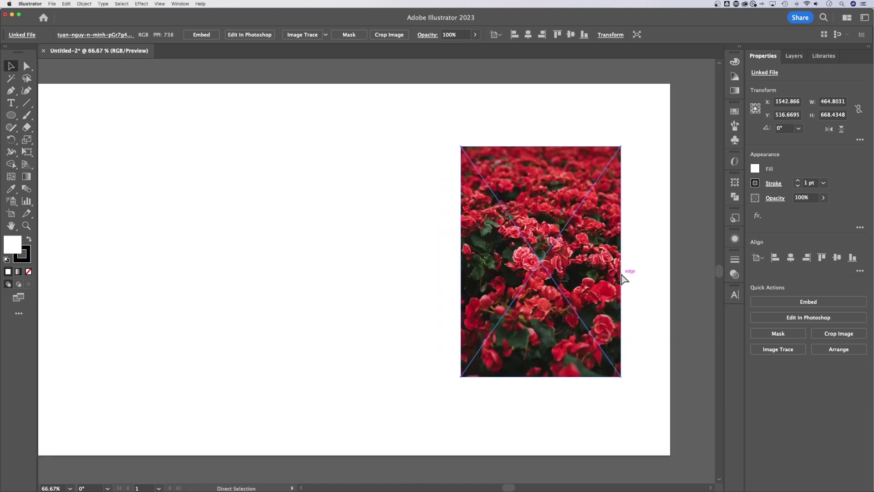
scroll(658, 211, right, 1)
click(659, 212)
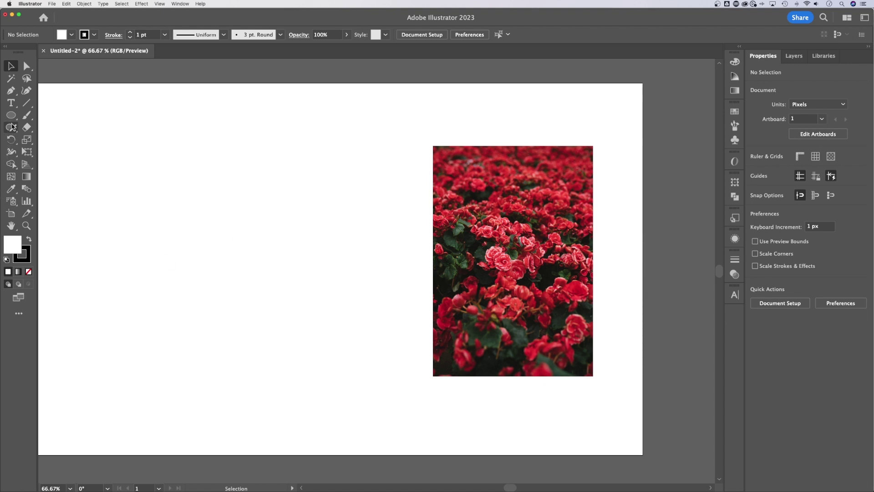
Step: Draw a white 396 × 396 px square with the Rectangle tool over the flower photo
drag(11, 115, 50, 117)
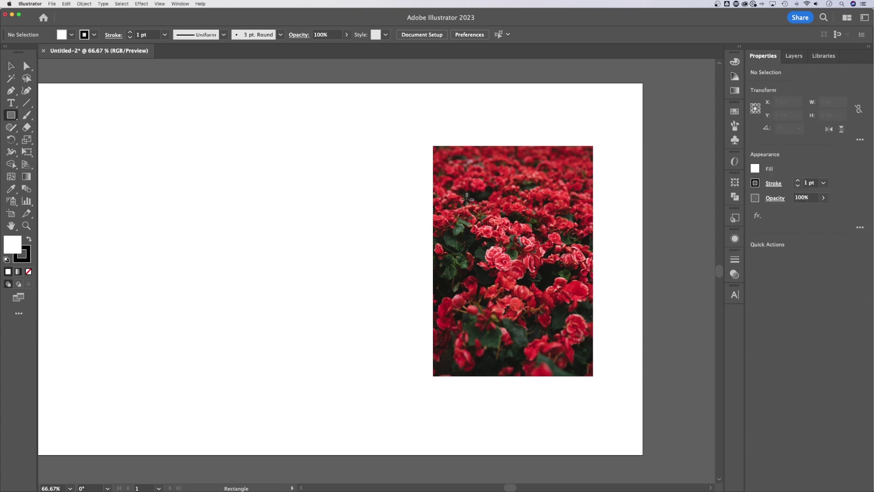
drag(453, 187, 542, 324)
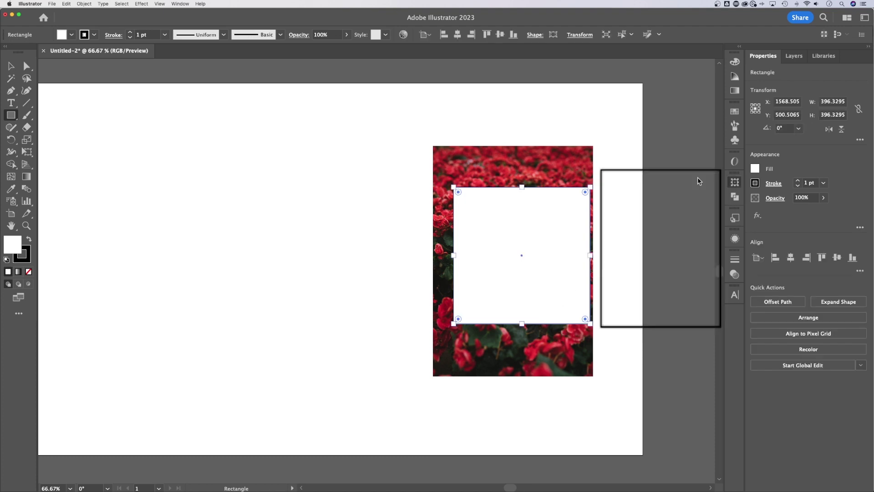
key(c)
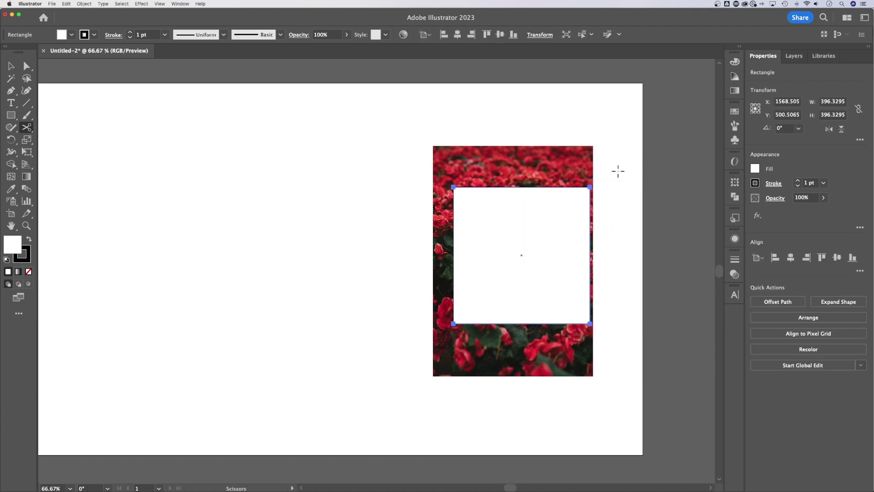
Step: Select the white square together with the flower photo
key(v)
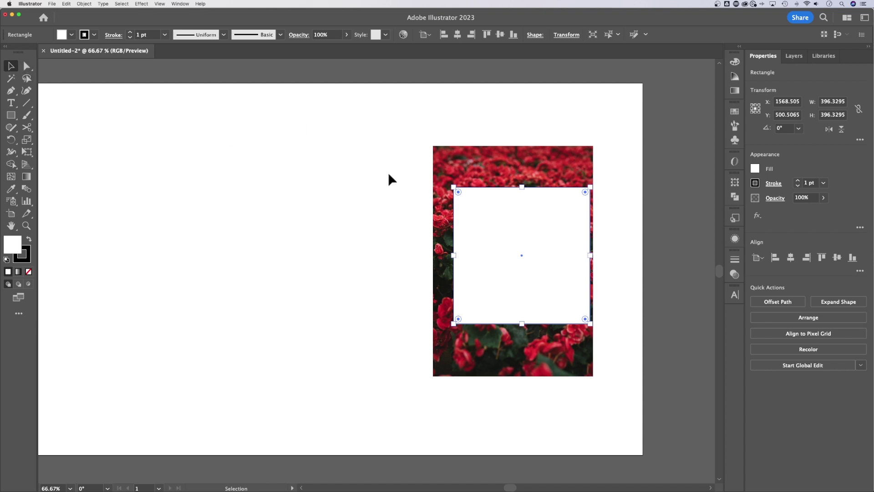
key(super+a)
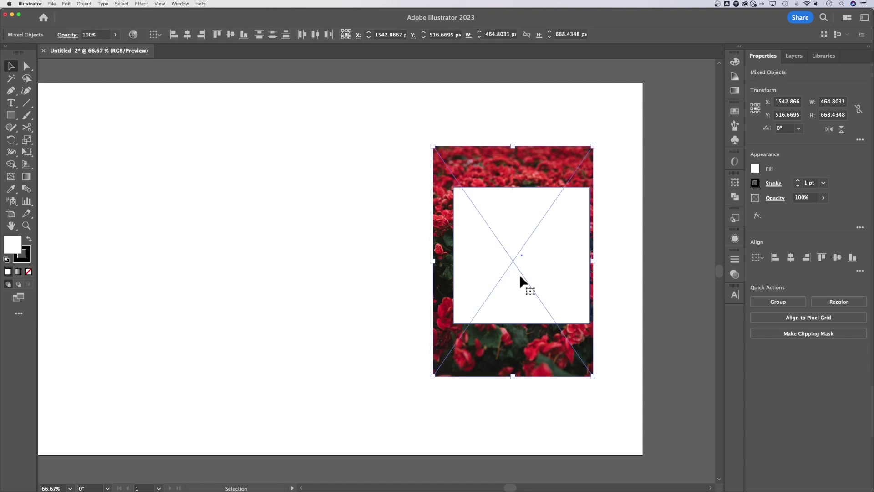
click(638, 224)
click(592, 223)
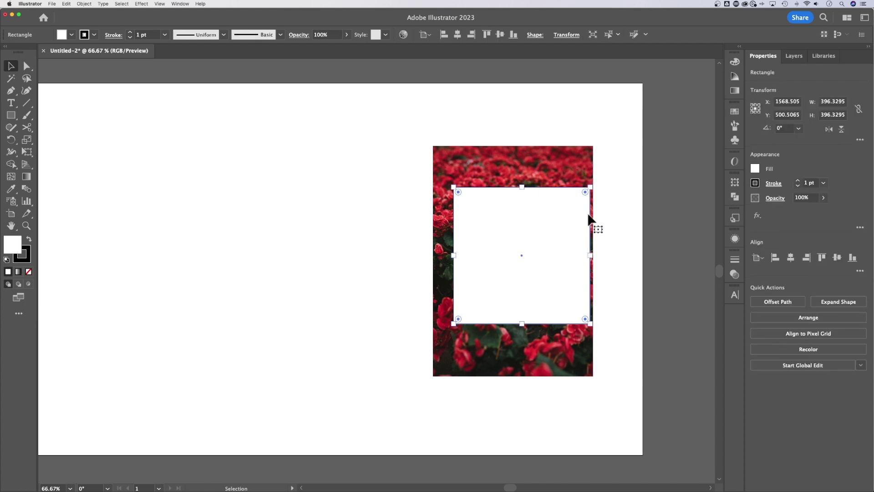
shift+click(541, 157)
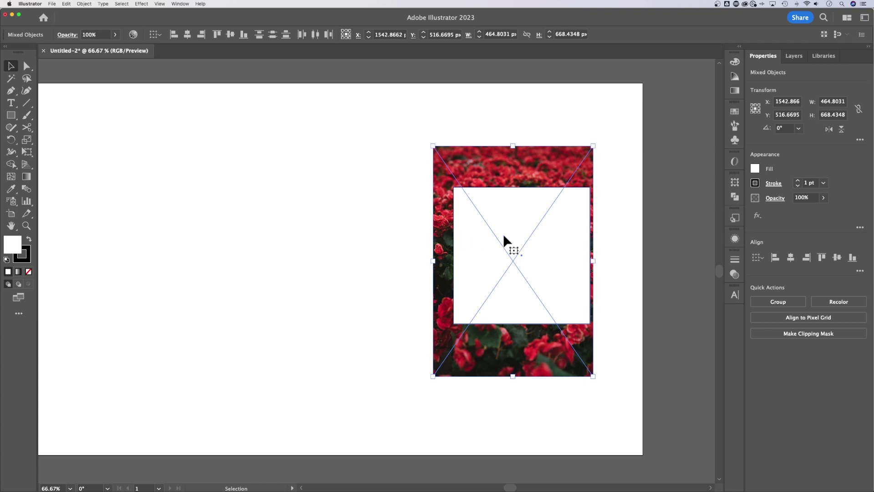
Step: Make a clipping mask so the photo is clipped to the square
right_click(524, 211)
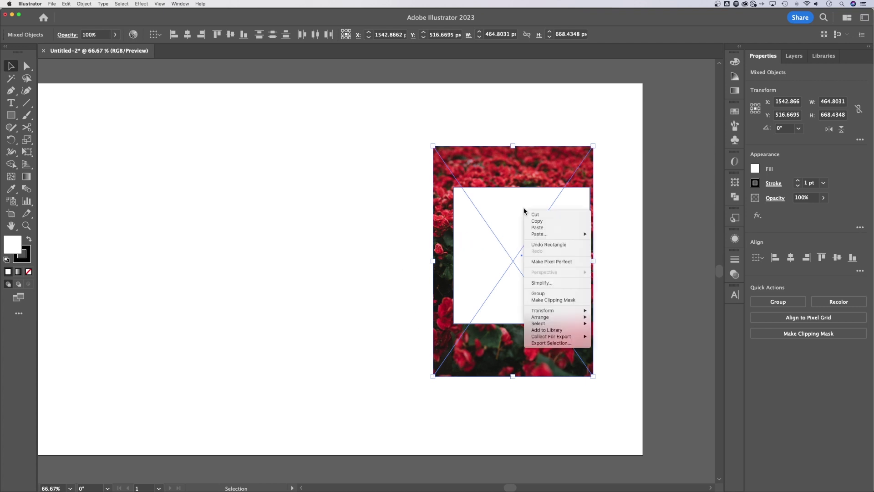
click(570, 300)
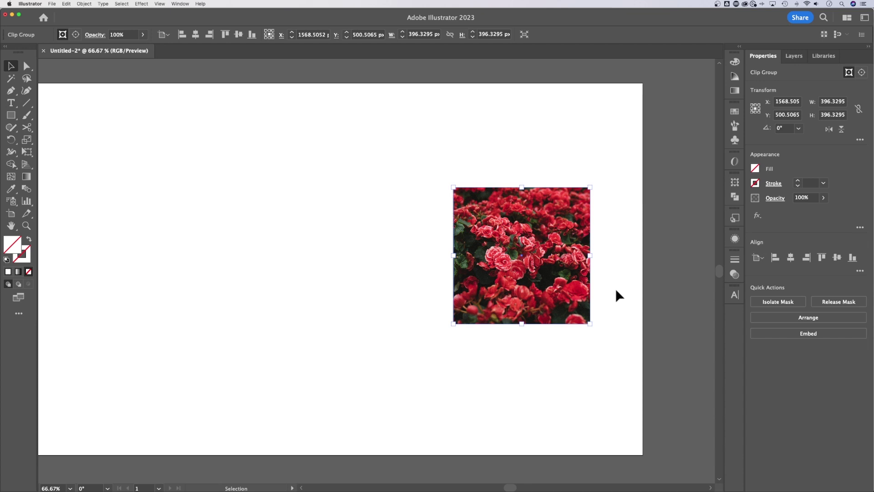
click(620, 285)
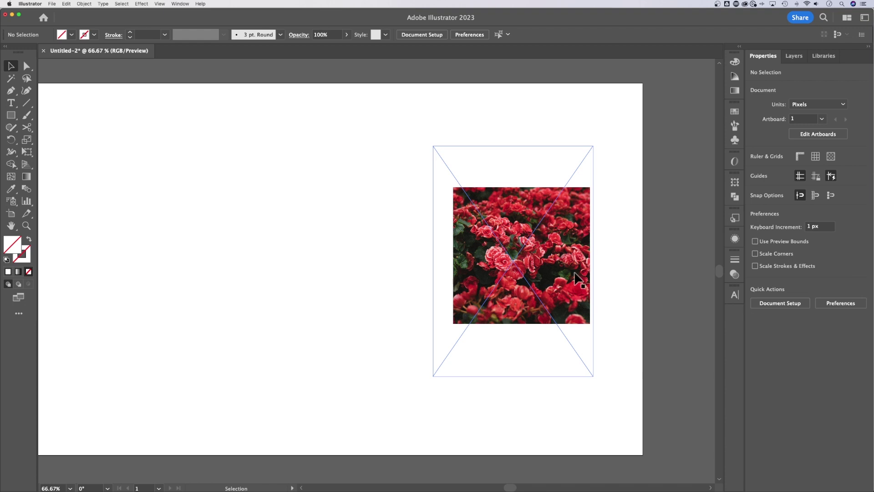
Step: Enlarge the clipped square to about 672 × 672 px and reposition it on the artboard
click(555, 258)
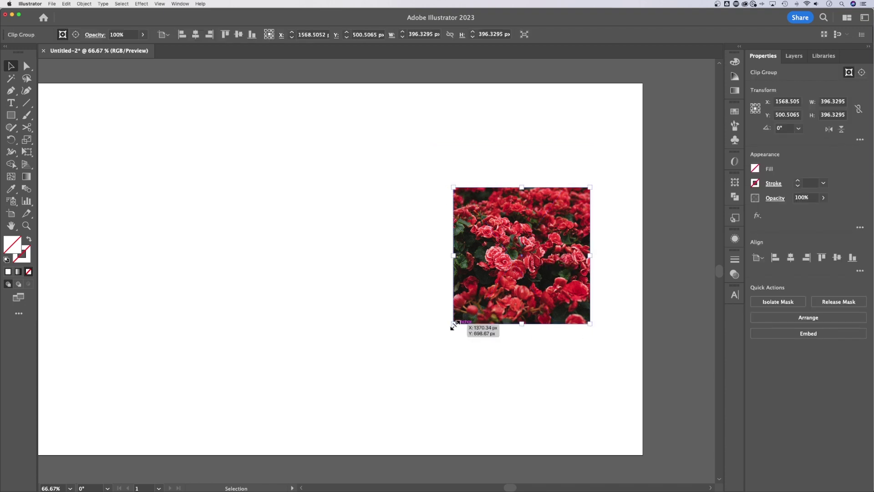
drag(453, 325, 308, 420)
drag(546, 286, 559, 257)
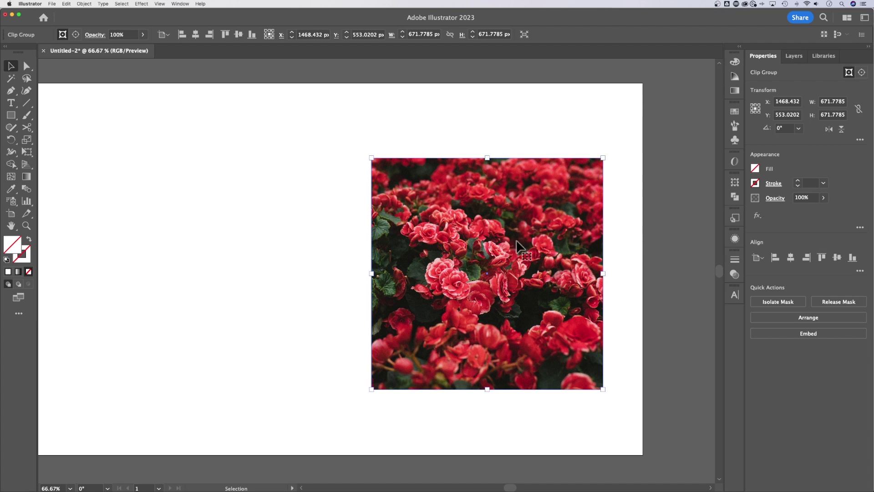
Step: Inside the clip group, drag and arrow-nudge the photo to reframe the blossoms in the square
double_click(499, 249)
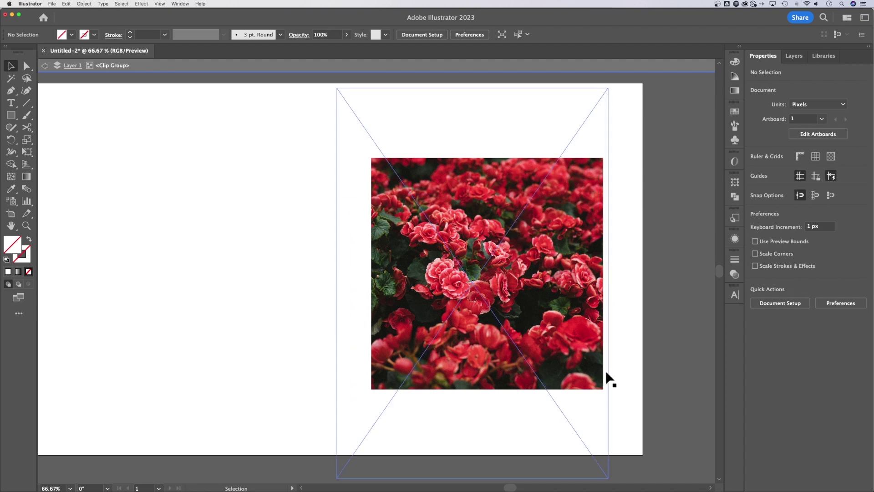
click(501, 225)
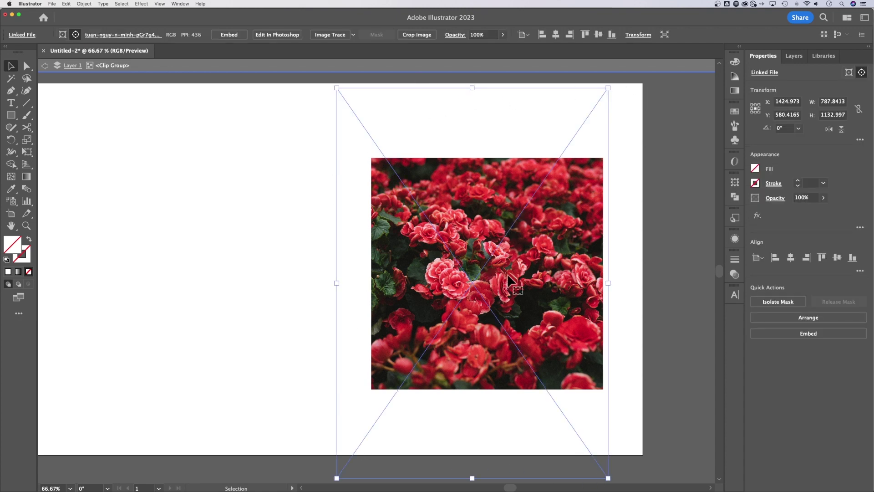
mouse_move(550, 254)
mouse_down()
mouse_move(564, 248)
mouse_move(560, 282)
mouse_move(529, 249)
mouse_move(547, 272)
mouse_move(547, 252)
mouse_up()
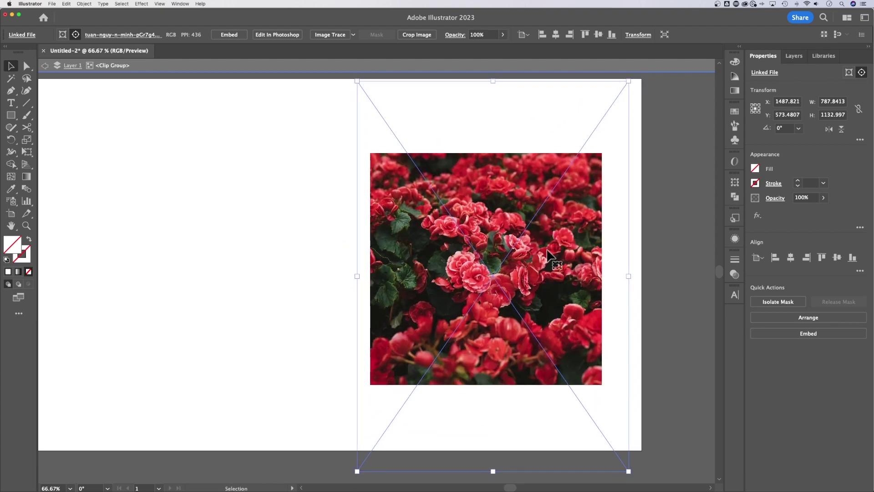
key(Up)
key(Left)
key(Left)
key(Left)
key(Left)
key(Down)
key(Down)
key(Down)
key(Down)
key(Down)
key(Down)
key(Down)
key(Down)
key(Down)
key(Down)
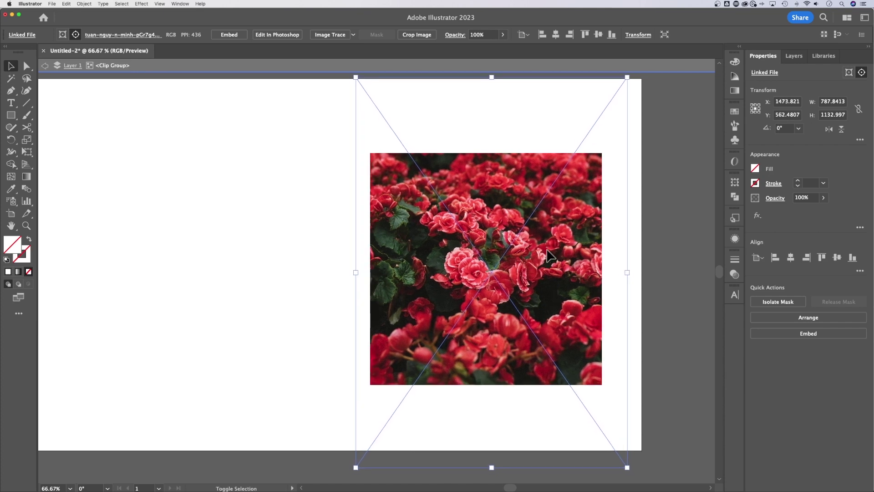
key(Right)
key(Right)
key(Right)
key(Right)
key(Right)
key(Right)
key(Right)
key(Right)
key(Right)
key(Right)
key(Up)
key(Up)
key(Up)
key(Up)
key(Up)
key(Up)
key(Up)
key(Up)
key(Up)
key(Up)
key(Up)
key(Up)
key(Up)
key(Up)
key(Up)
key(Up)
key(Up)
key(Up)
key(Up)
key(Up)
key(Left)
key(Left)
key(Left)
key(Left)
key(Left)
key(Left)
key(Left)
key(Left)
key(Left)
key(Left)
key(Left)
key(Left)
key(Left)
key(Left)
key(Left)
key(Left)
key(Left)
key(Left)
key(Left)
key(Left)
key(Down)
key(Down)
key(Down)
key(Down)
key(Down)
key(Down)
key(Down)
key(Down)
key(Down)
key(Down)
key(Right)
key(Right)
key(Right)
key(Right)
key(Right)
key(Right)
key(Right)
key(Right)
key(Right)
key(Right)
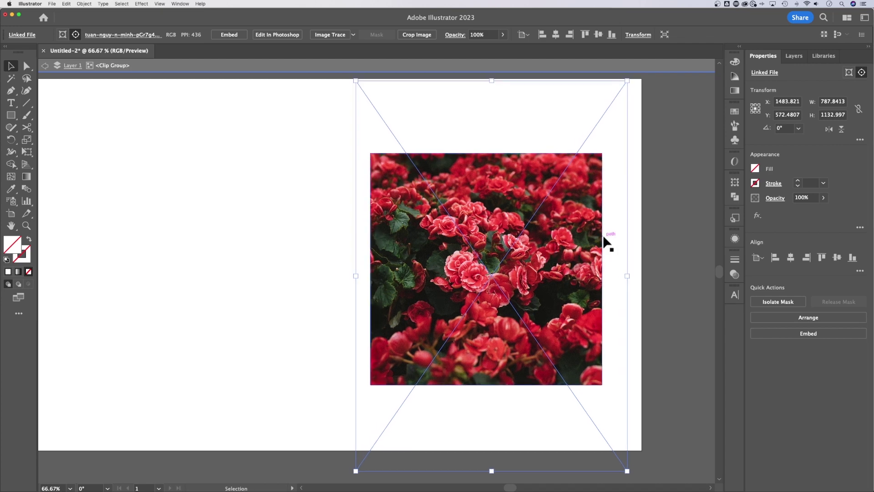
Step: Resize the mask rectangle to about 698 × 716 px and round all corners with the Live Corner widget
click(602, 163)
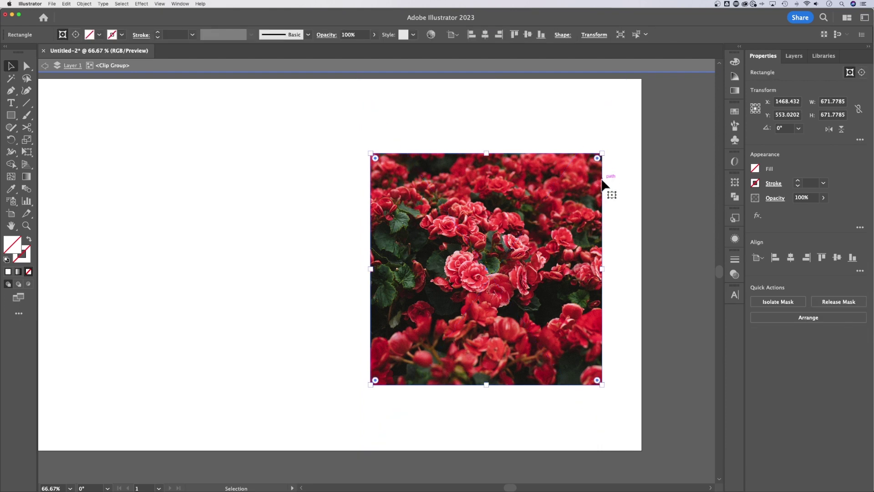
drag(603, 156, 611, 138)
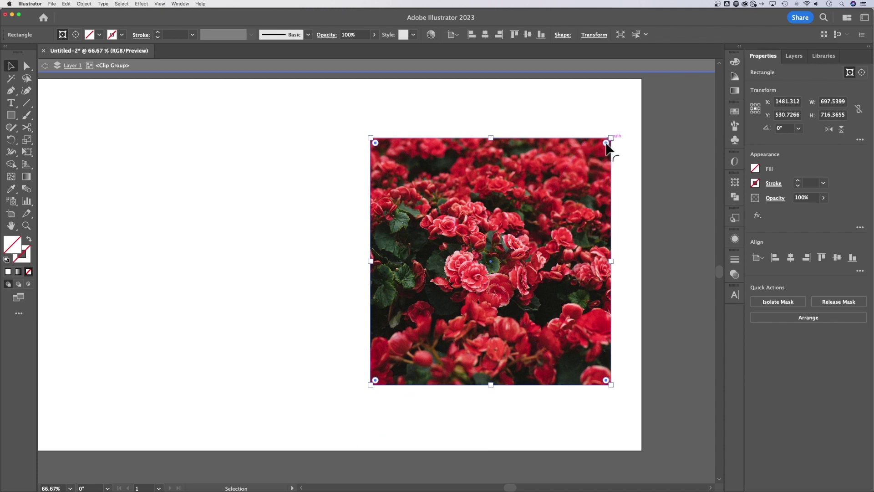
drag(606, 143, 590, 163)
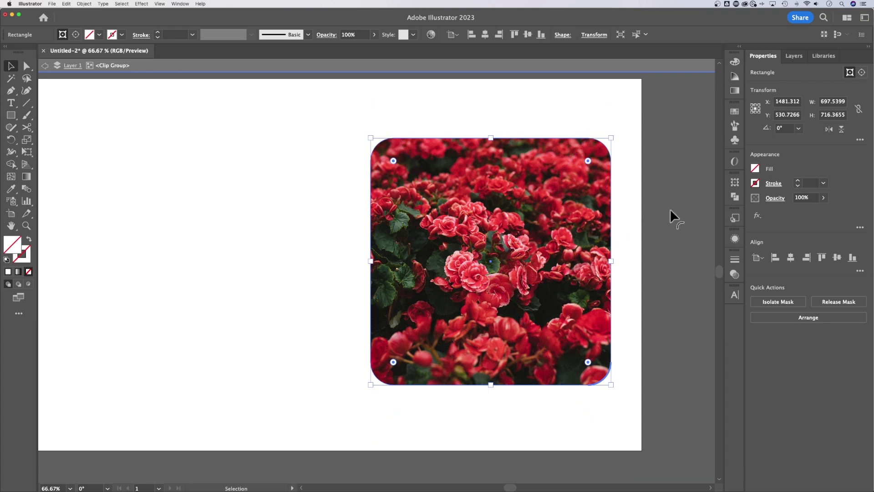
Step: Exit isolation mode back to Layer 1 and zoom out to view the whole artboard
click(71, 66)
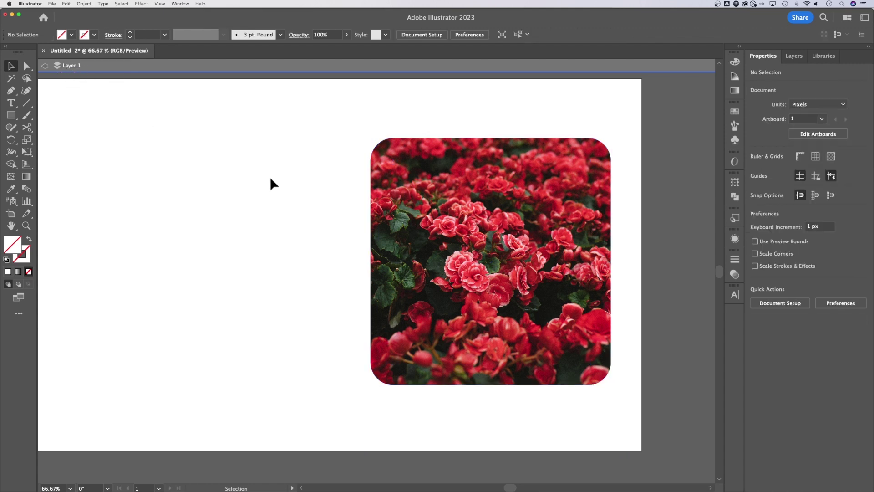
click(45, 67)
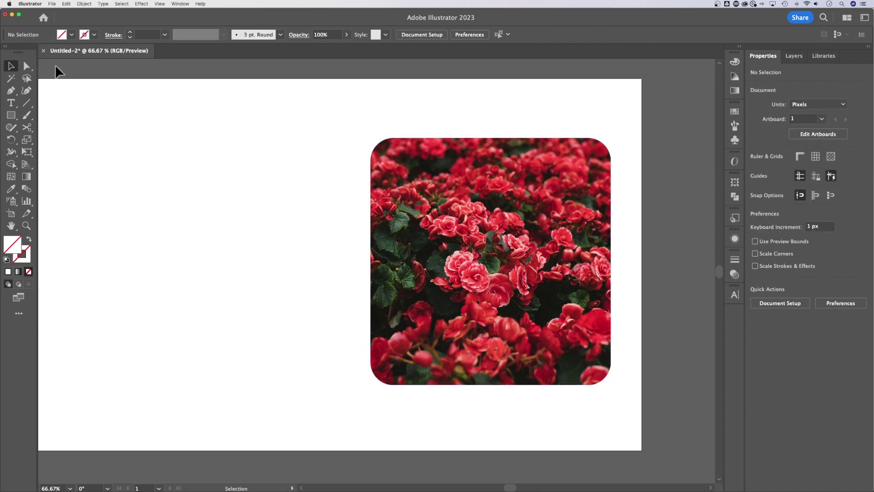
key(super+minus)
key(super+minus)
key(super+equal)
Step: Scale the rounded flower clip group up proportionally from its corner, then zoom in to inspect
click(456, 246)
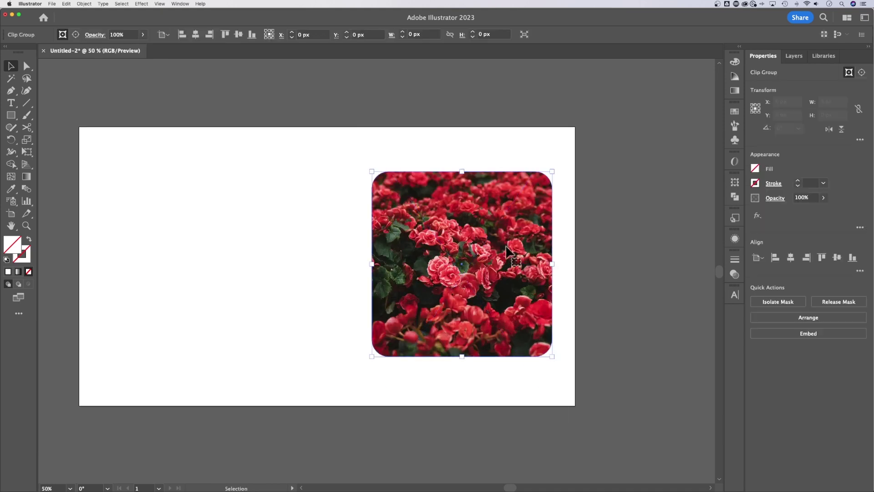
scroll(554, 172, down, 1)
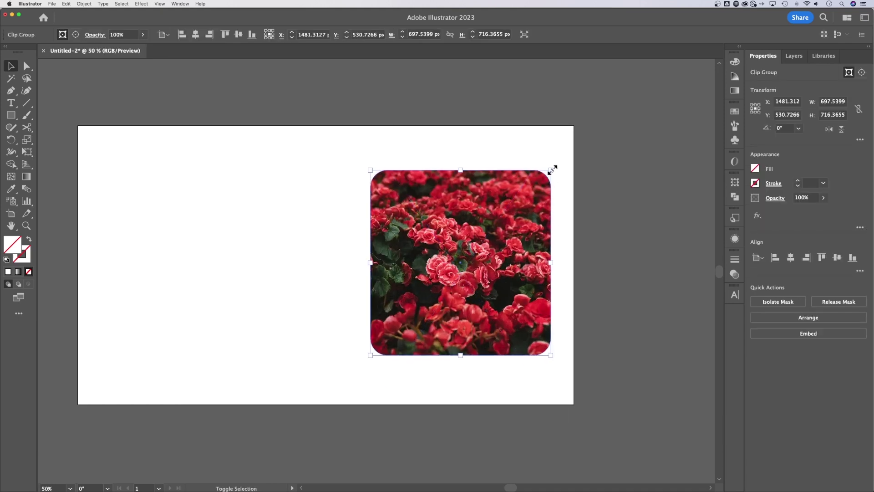
drag(553, 170, 563, 151)
click(597, 280)
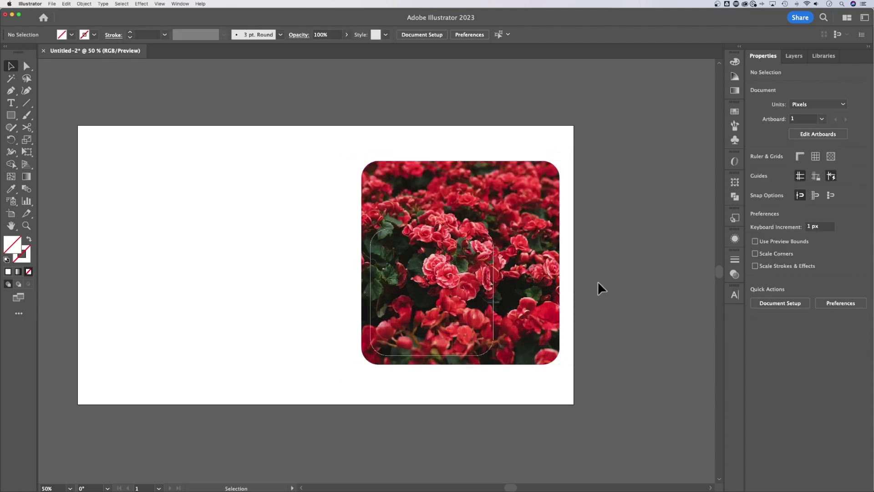
key(super+equal)
key(super+equal)
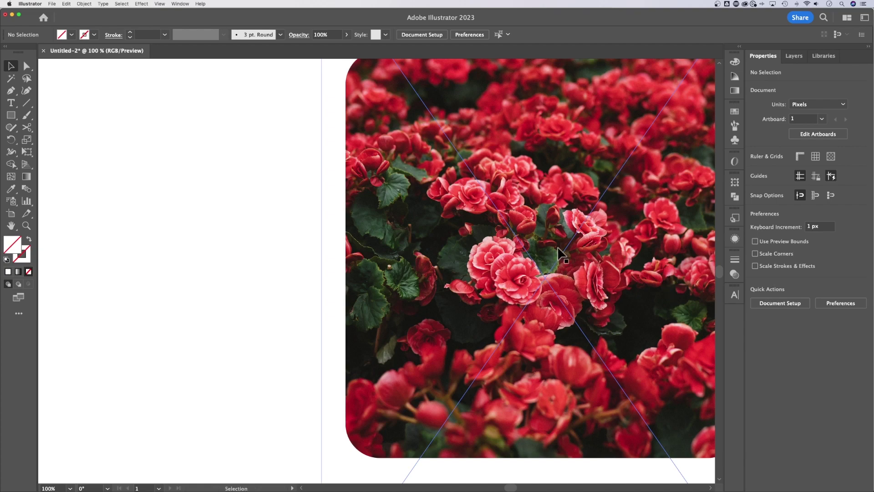